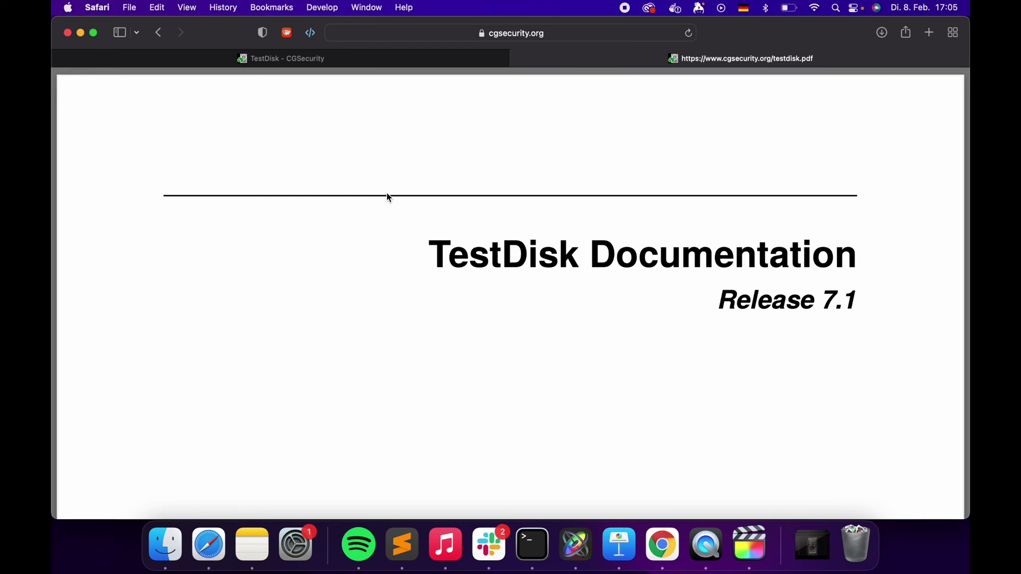
# - In Finder, browse the USB drive to PRIVATE > M4ROOT > CLIP to check the video clips
pyautogui.scroll(-2, 389, 198)
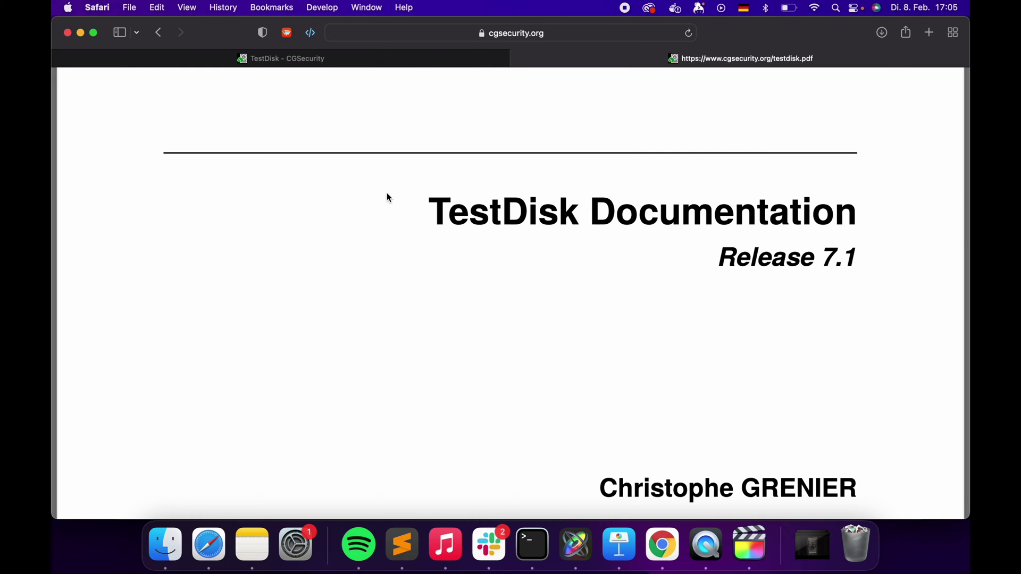
pyautogui.scroll(-1, 388, 196)
pyautogui.click(165, 545)
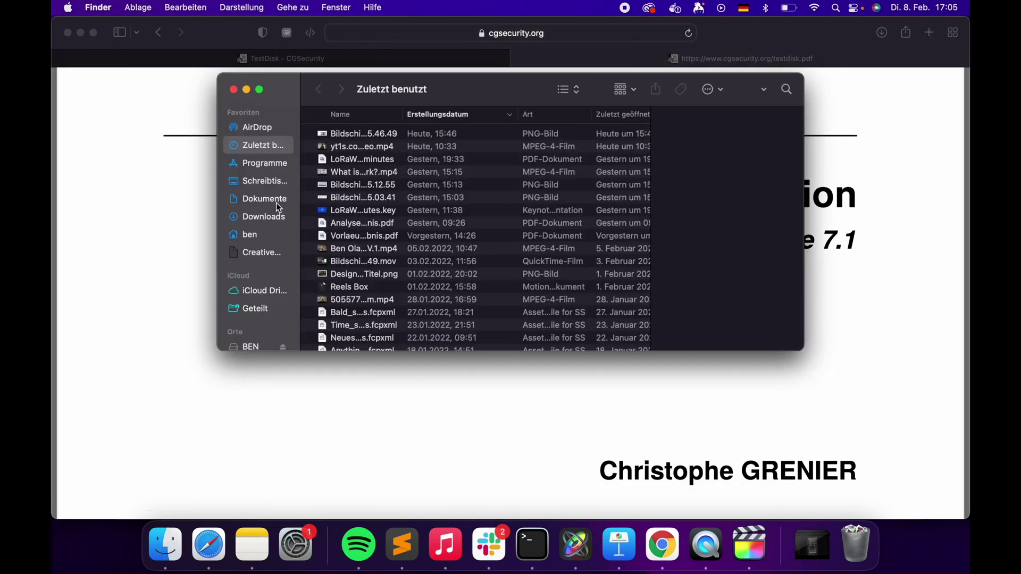
pyautogui.click(251, 345)
pyautogui.click(349, 130)
pyautogui.doubleClick(348, 150)
pyautogui.doubleClick(350, 149)
pyautogui.doubleClick(350, 133)
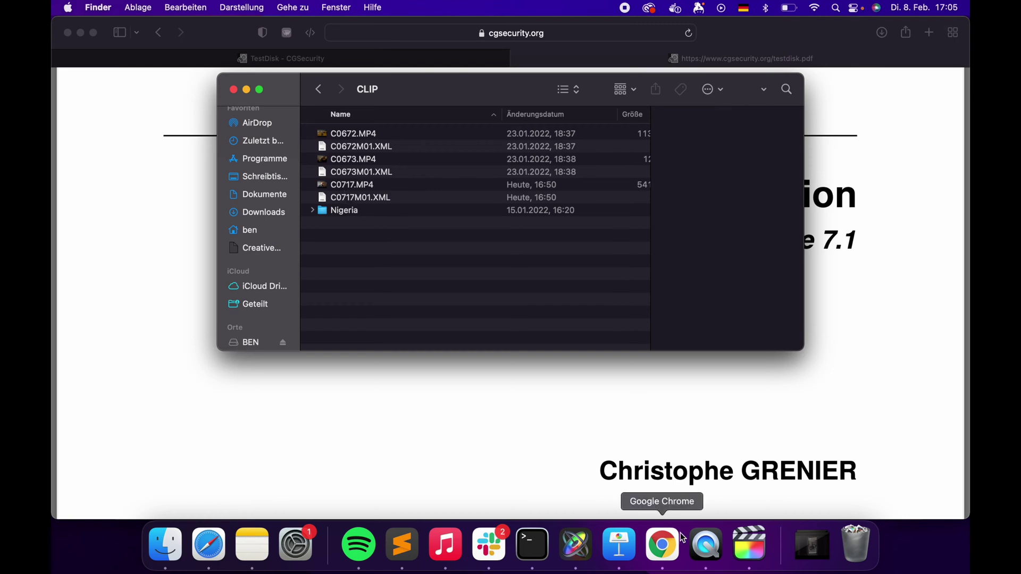
# - Permanently empty the Trash and close the CLIP folder window
pyautogui.rightClick(855, 536)
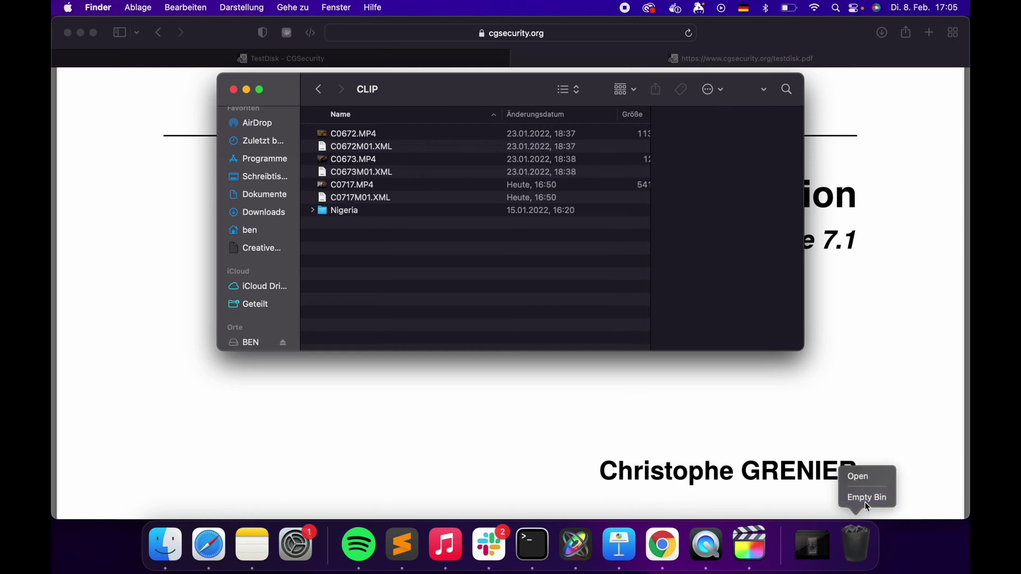
pyautogui.click(865, 502)
pyautogui.click(553, 222)
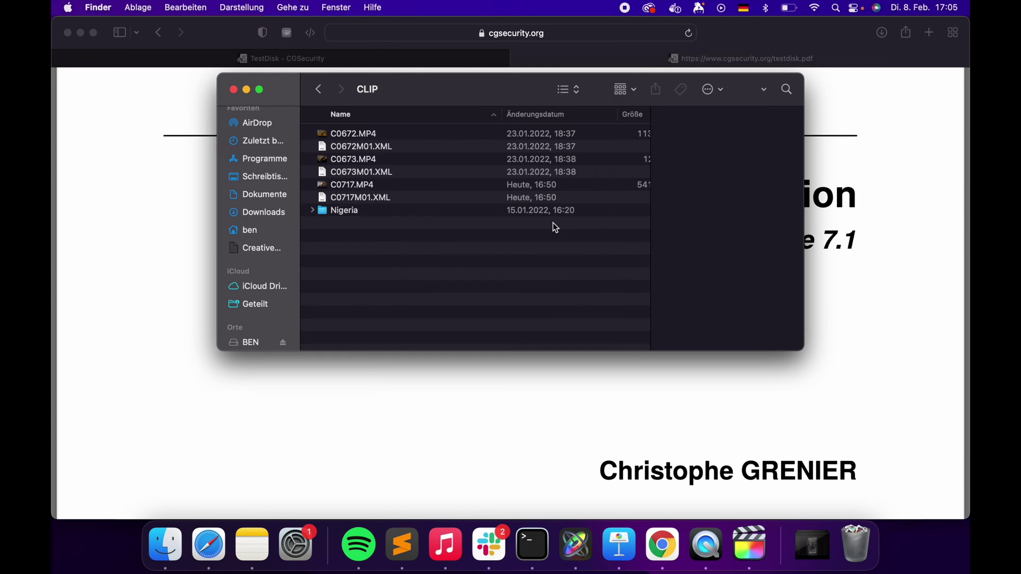
pyautogui.press('super+w')
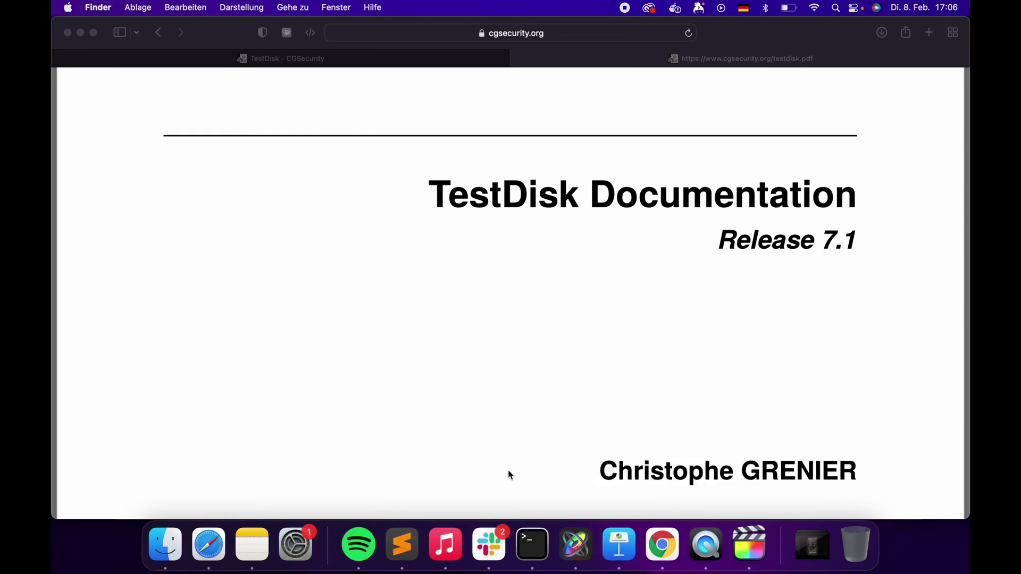
# - Run 'brew install testdisk' in Terminal, confirming testdisk 7.1 is installed, then clear the output
pyautogui.click(533, 545)
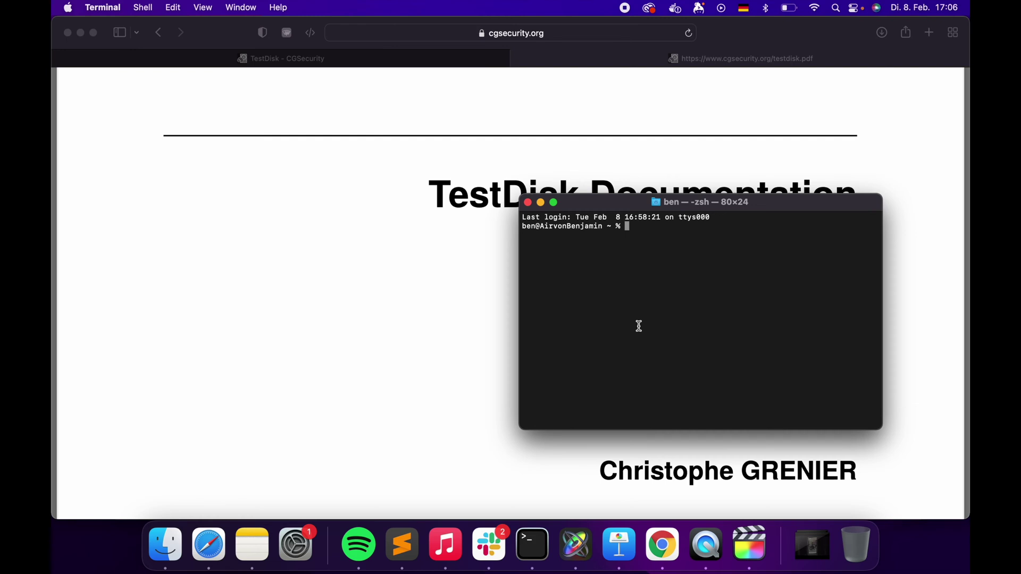
pyautogui.write('brew install testdisk')
pyautogui.press('Return')
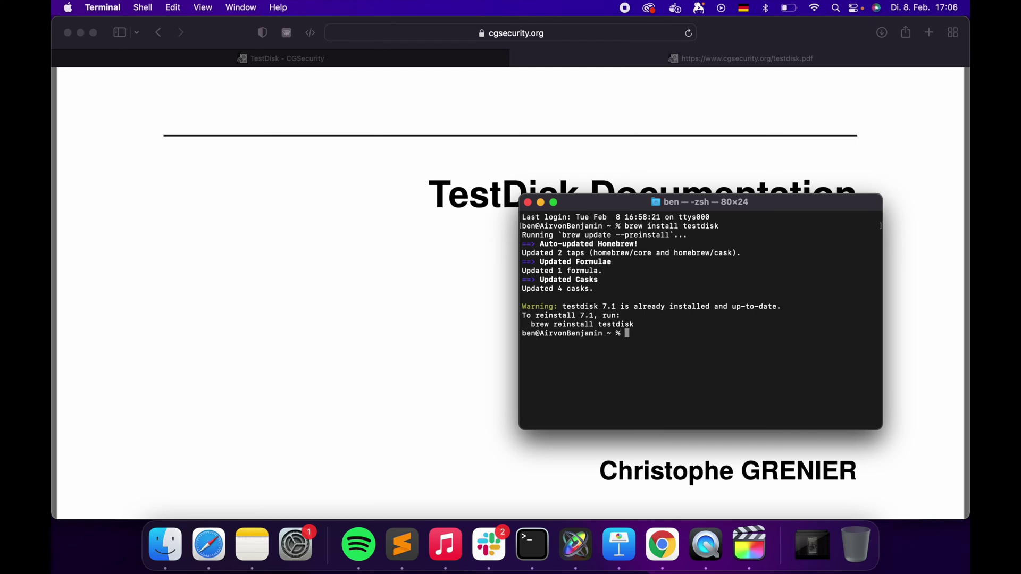
pyautogui.press('super+k')
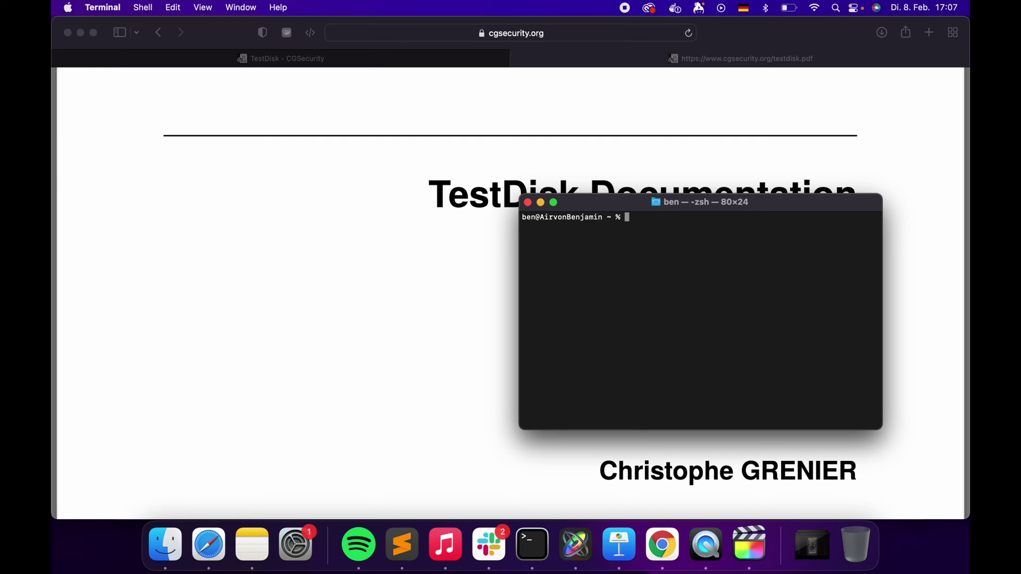
# - Launch Disk Utility through Spotlight
pyautogui.press('super+space')
pyautogui.write('disk u')
pyautogui.press('Return')
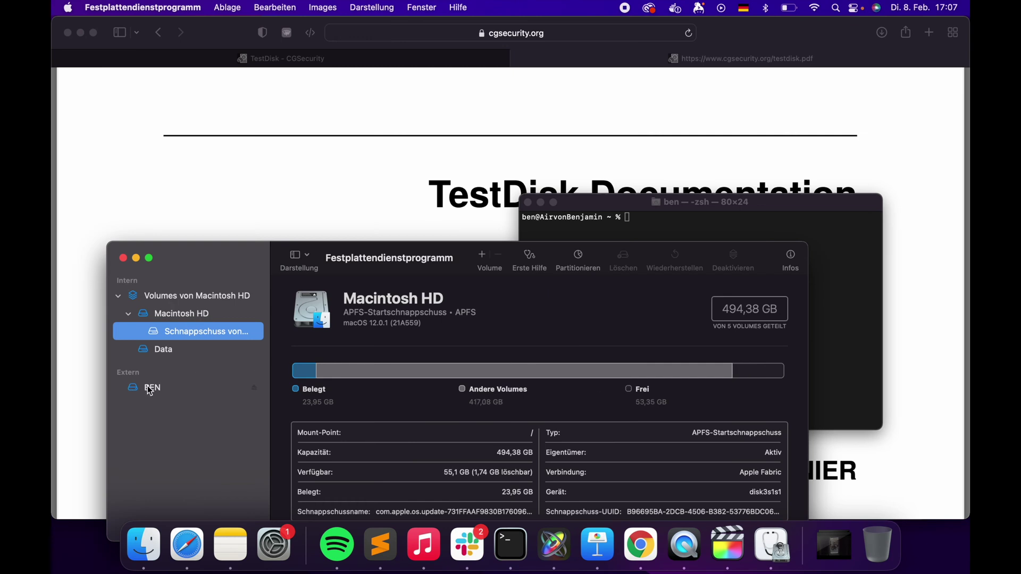
# - Unmount the external USB volume BEN in Disk Utility and quit the app
pyautogui.click(153, 388)
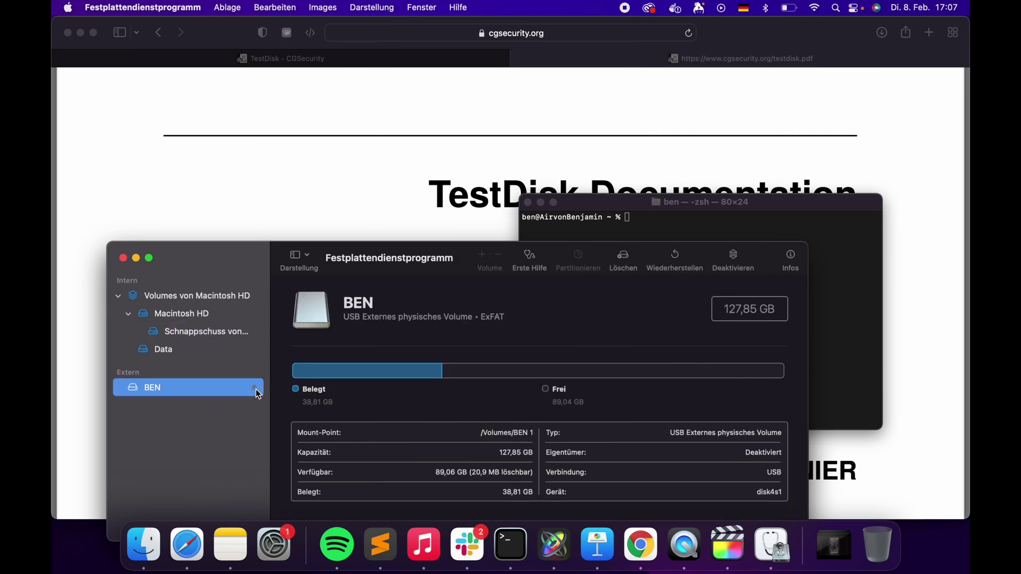
pyautogui.click(256, 389)
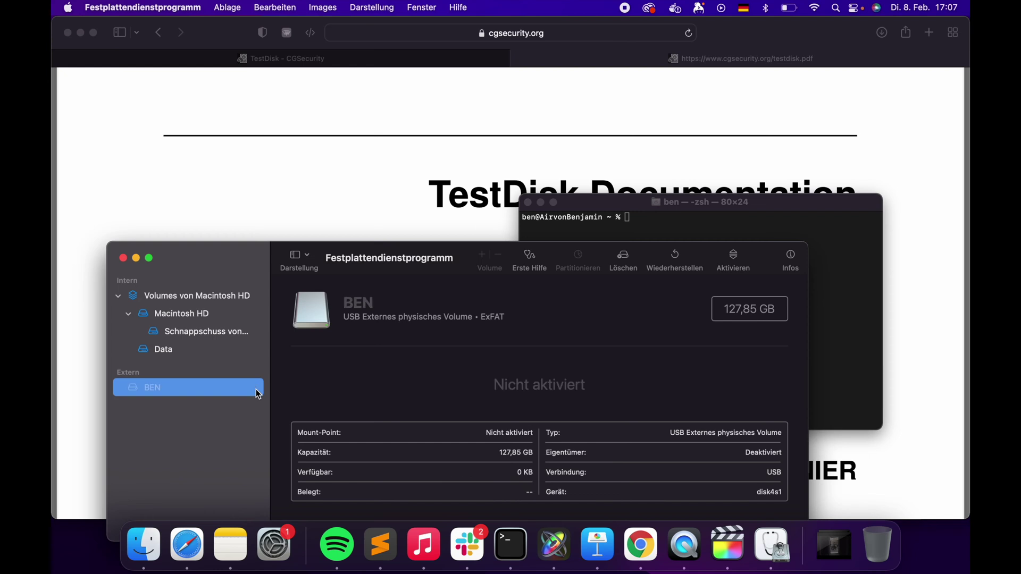
pyautogui.click(122, 259)
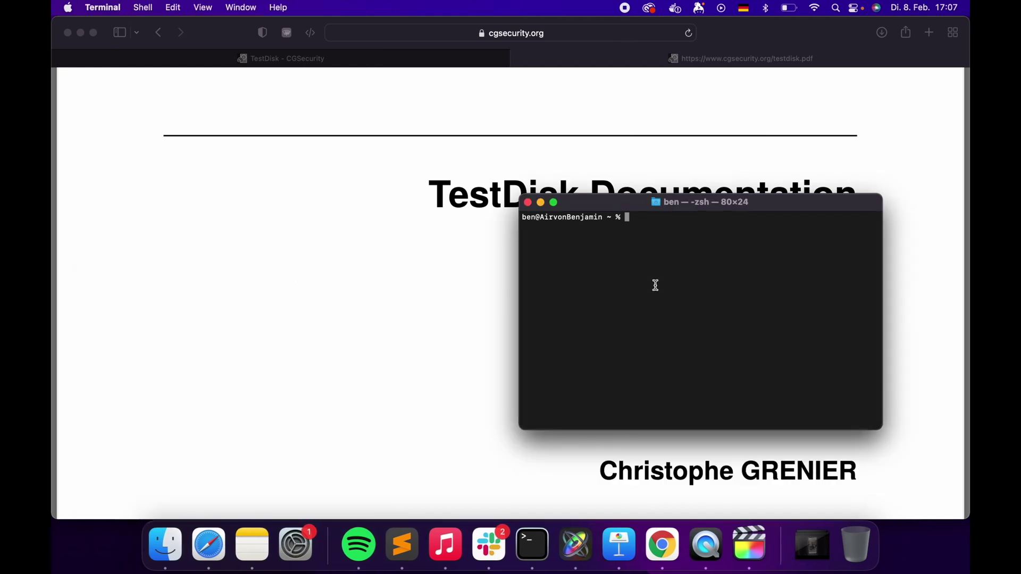
# - Start TestDisk with sudo, create a new log file, and select /dev/rdisk4
pyautogui.write('sudo testdisk')
pyautogui.press('Return')
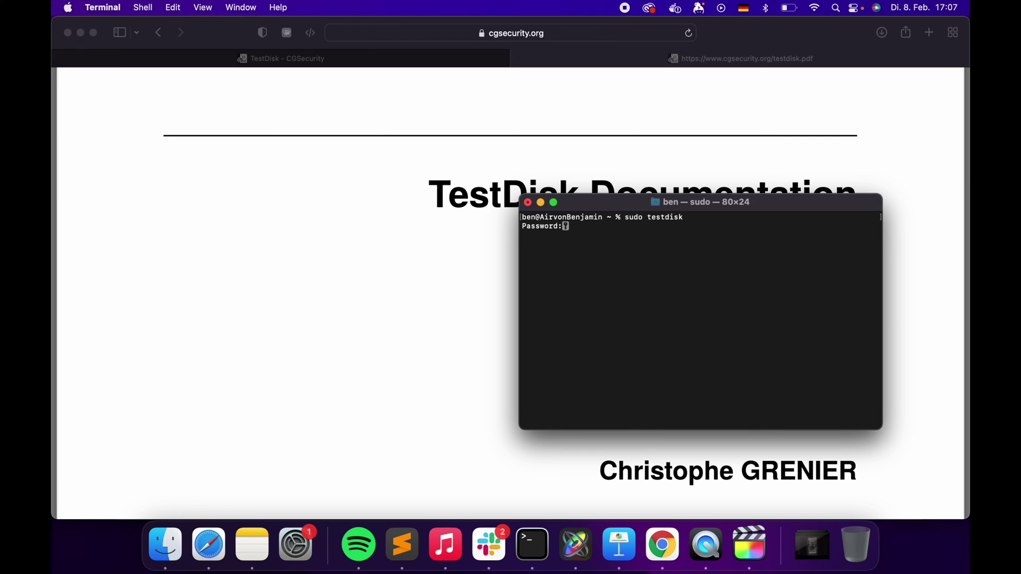
pyautogui.press('Return')
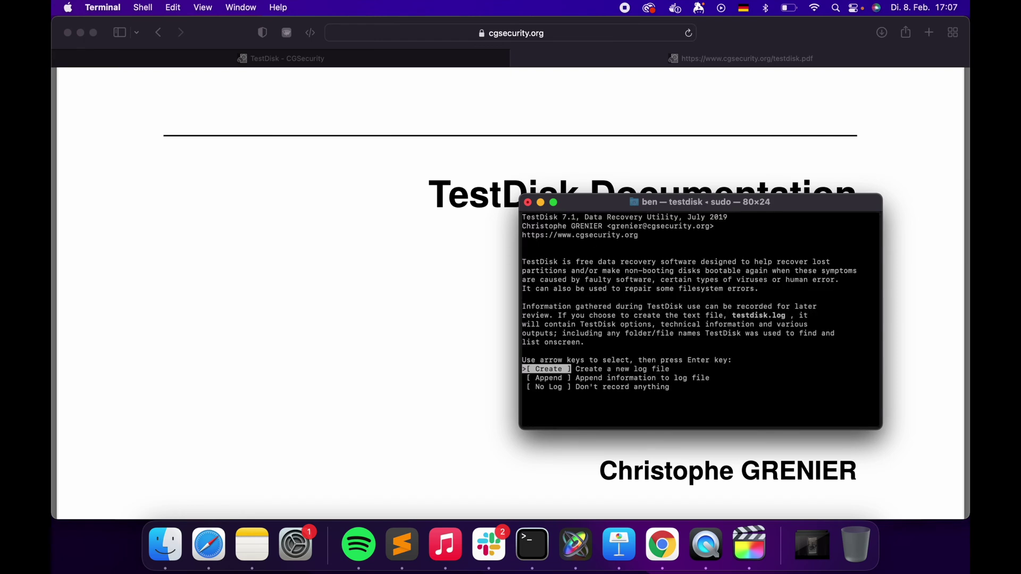
pyautogui.press('Return')
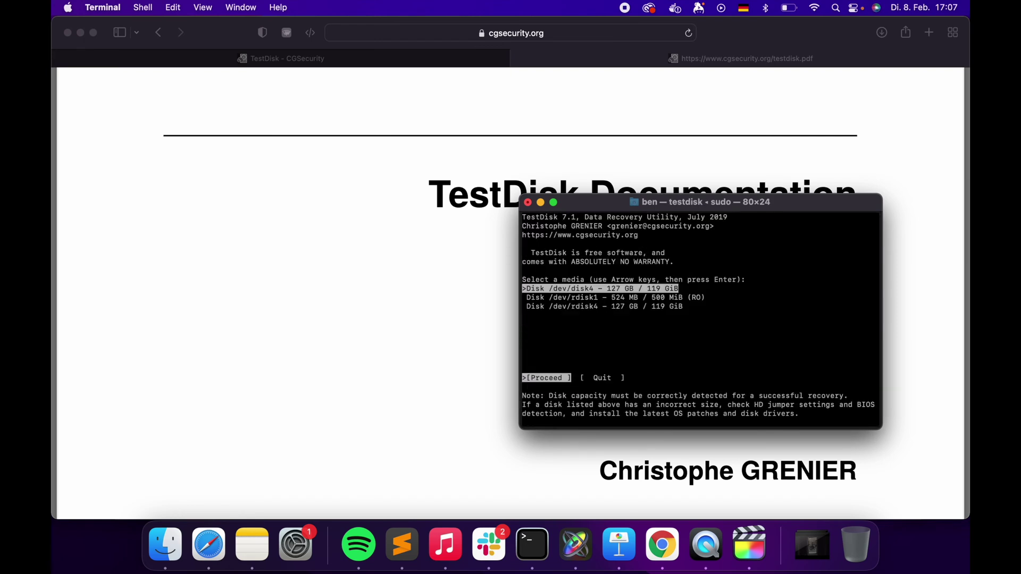
pyautogui.press('Down')
pyautogui.press('Down')
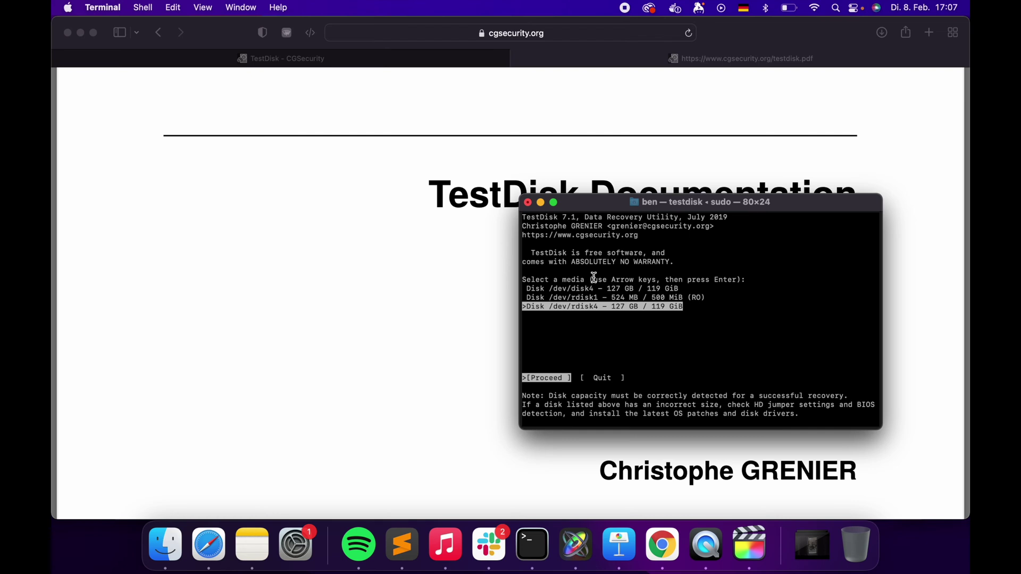
# - Search the TestDisk documentation PDF in Safari for 'undelete'
pyautogui.click(435, 301)
pyautogui.press('super+f')
pyautogui.write('undelete')
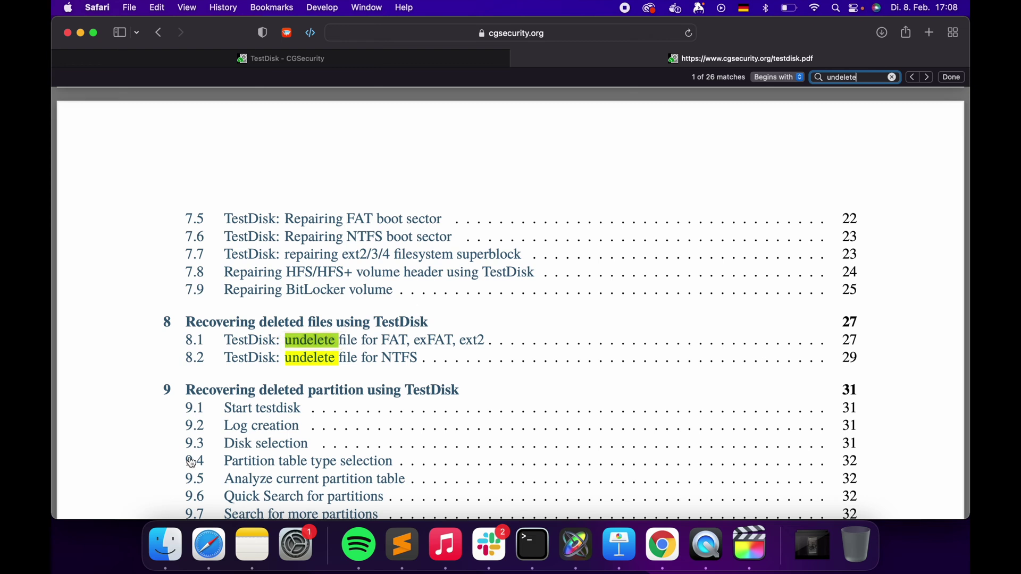
# - Read the PDF's section 8.1 on undeleting files, down to 8.1.6, with the search cleared
pyautogui.click(314, 340)
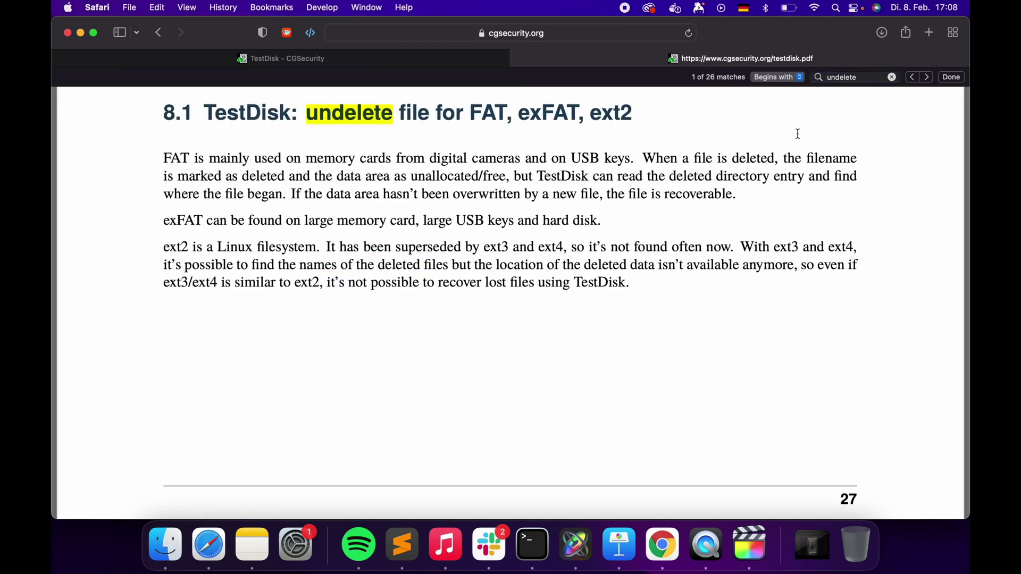
pyautogui.click(892, 77)
pyautogui.scroll(-10, 362, 221)
pyautogui.scroll(-5, 362, 221)
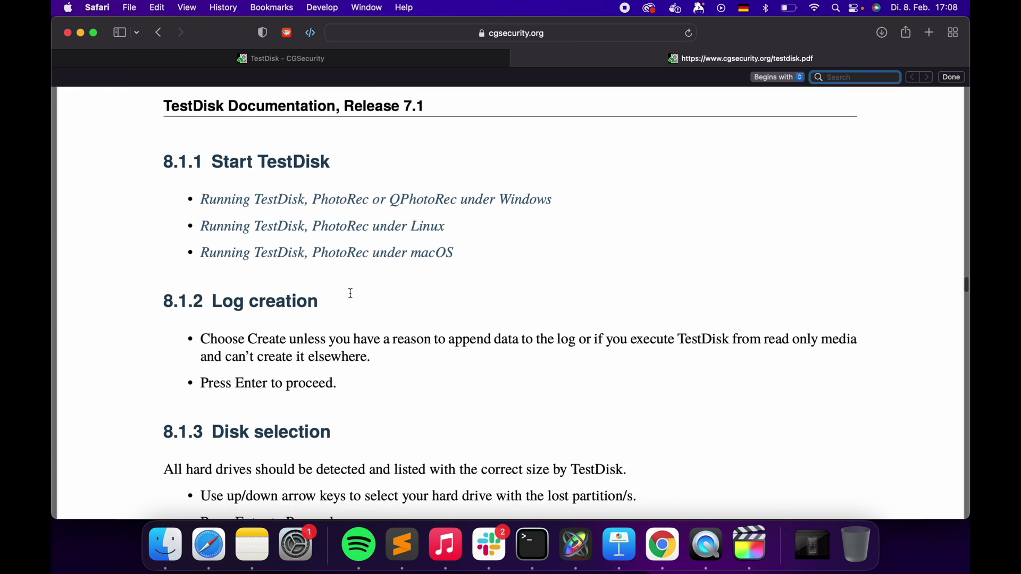
pyautogui.scroll(-3, 359, 275)
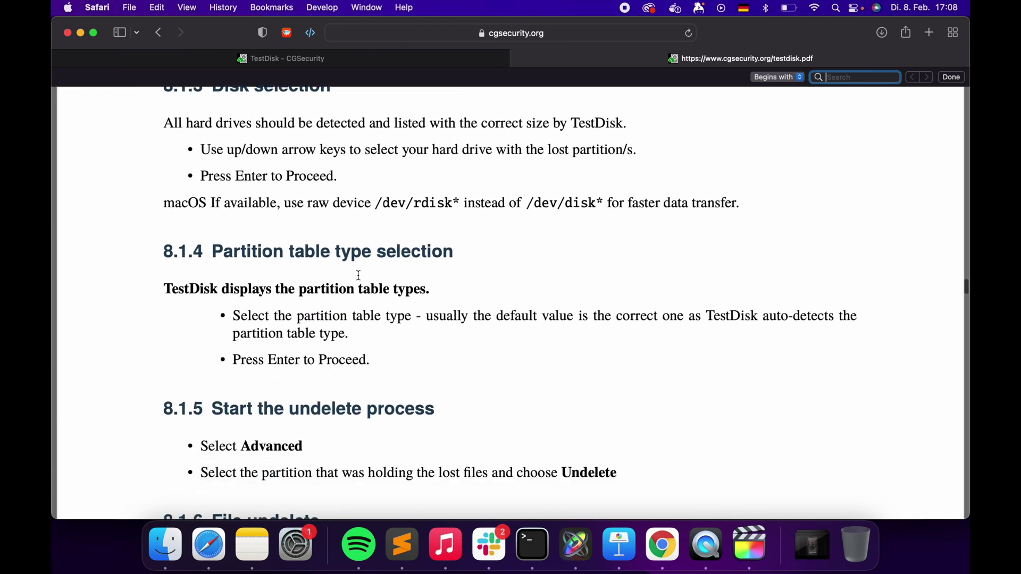
pyautogui.scroll(1, 399, 221)
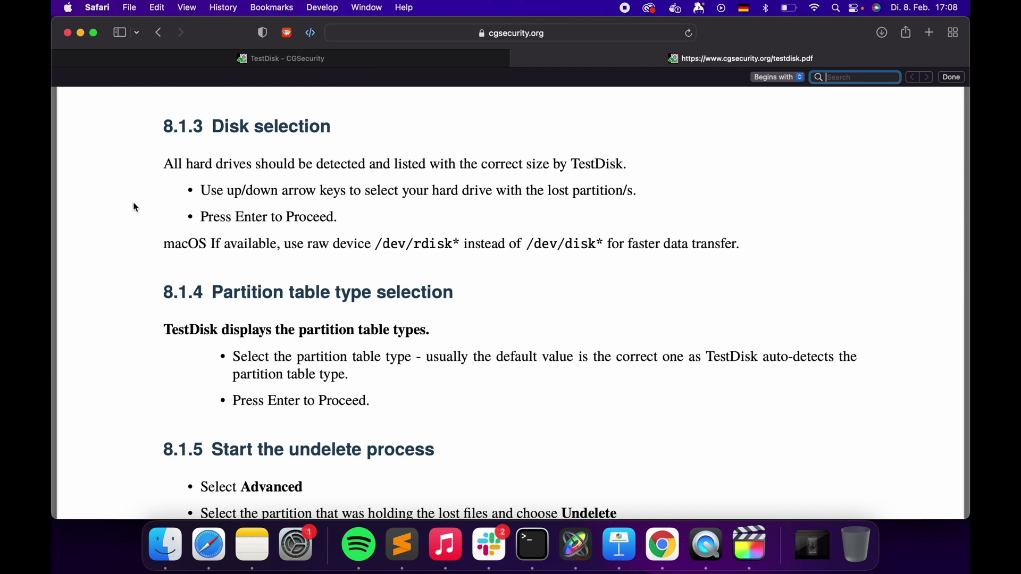
pyautogui.scroll(-5, 133, 213)
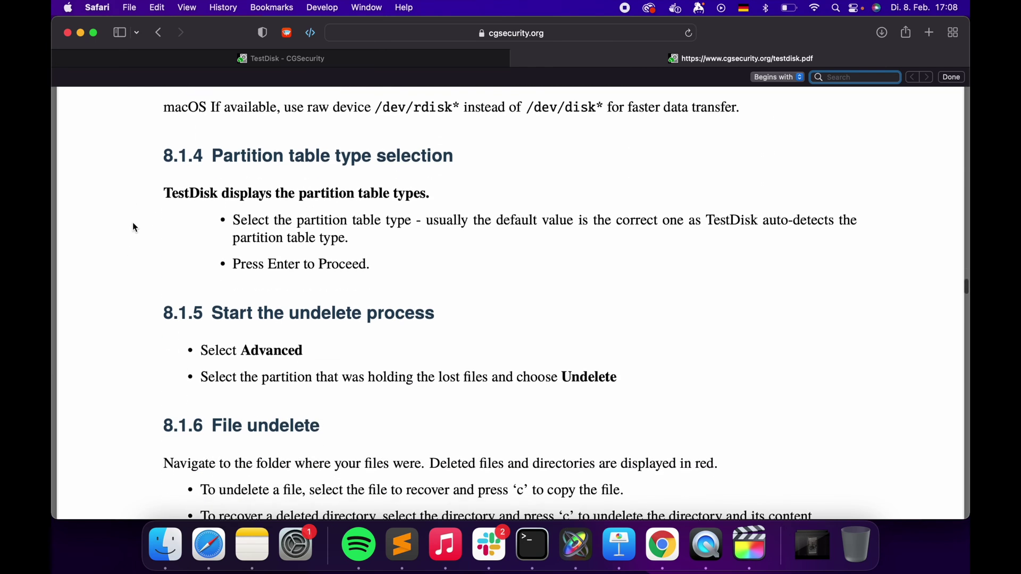
# - In TestDisk, proceed with /dev/rdisk4 and accept the Intel partition table type
pyautogui.click(533, 545)
pyautogui.press('Up')
pyautogui.press('Down')
pyautogui.press('Return')
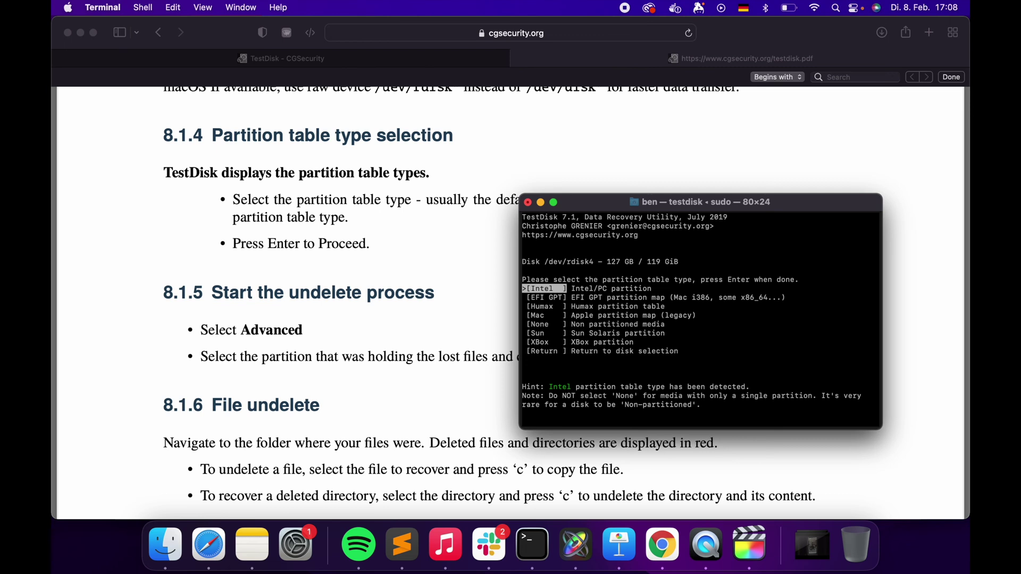
pyautogui.press('Return')
pyautogui.press('Down')
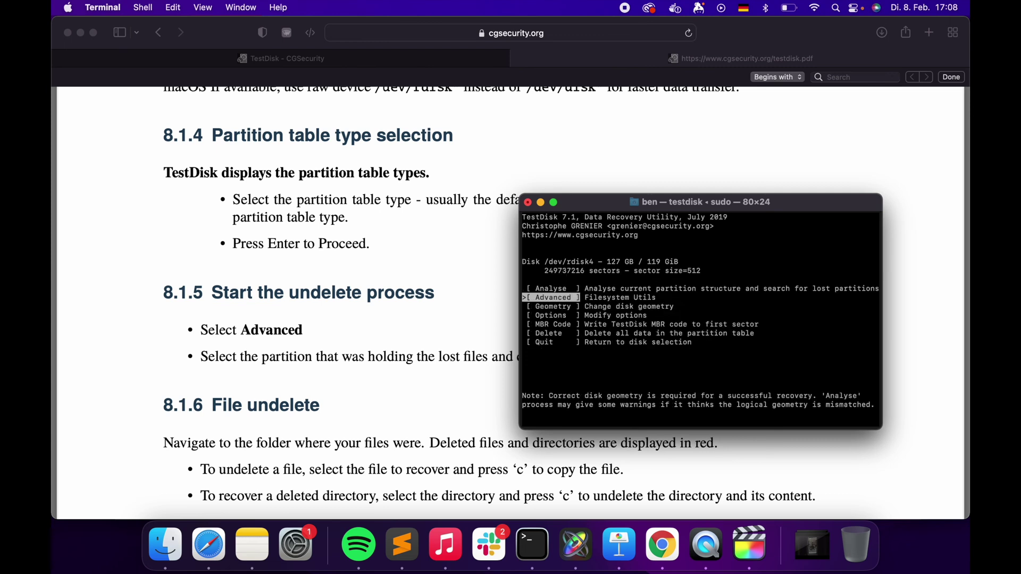
# - Choose Advanced, then Undelete on the HPFS - NTFS partition to list its root directory
pyautogui.press('Return')
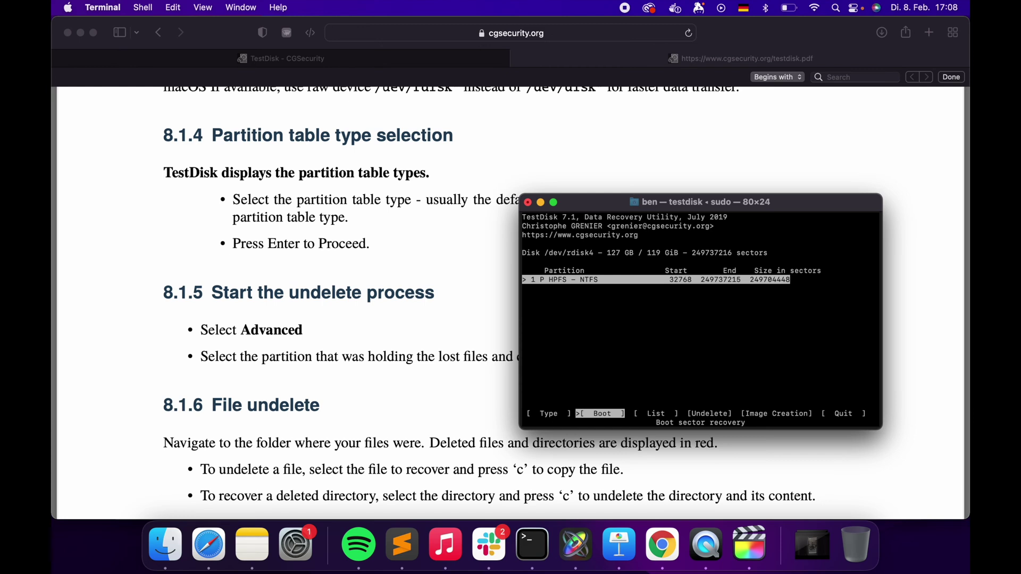
pyautogui.press('Right')
pyautogui.press('Right')
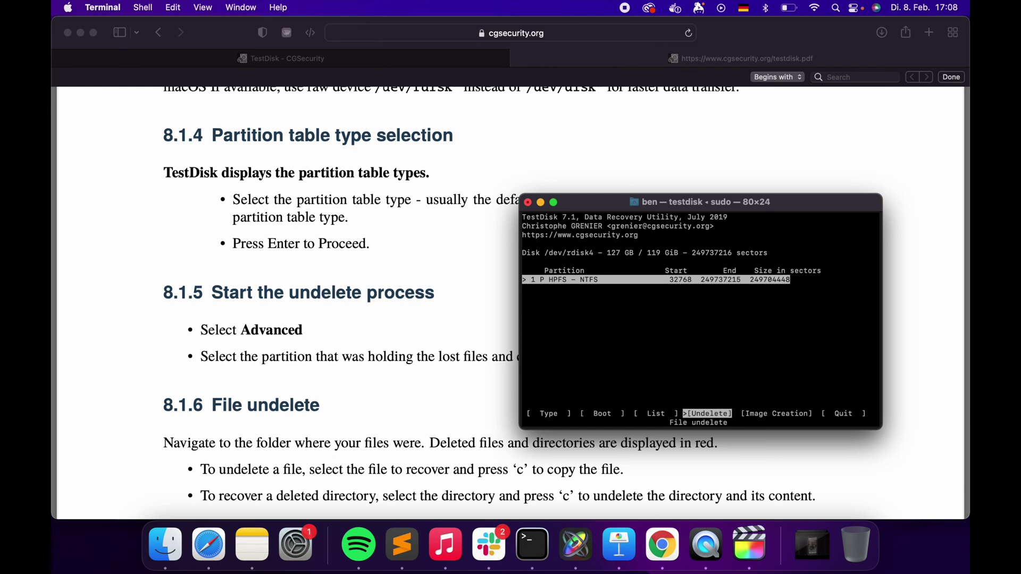
pyautogui.press('Return')
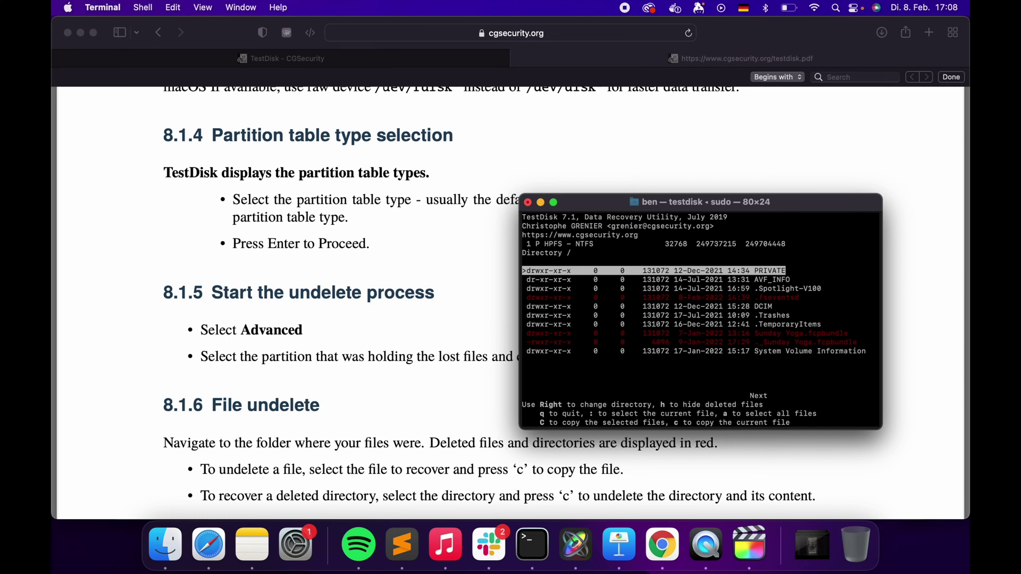
# - Navigate into /PRIVATE/M4ROOT/CLIP and move down through the list of clips
pyautogui.press('Right')
pyautogui.press('Down')
pyautogui.press('Right')
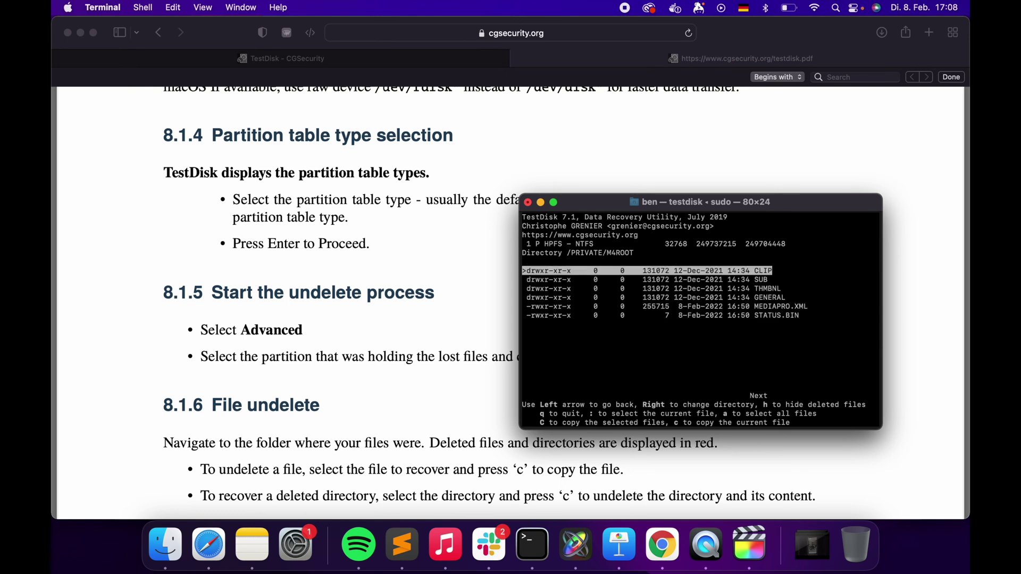
pyautogui.press('Right')
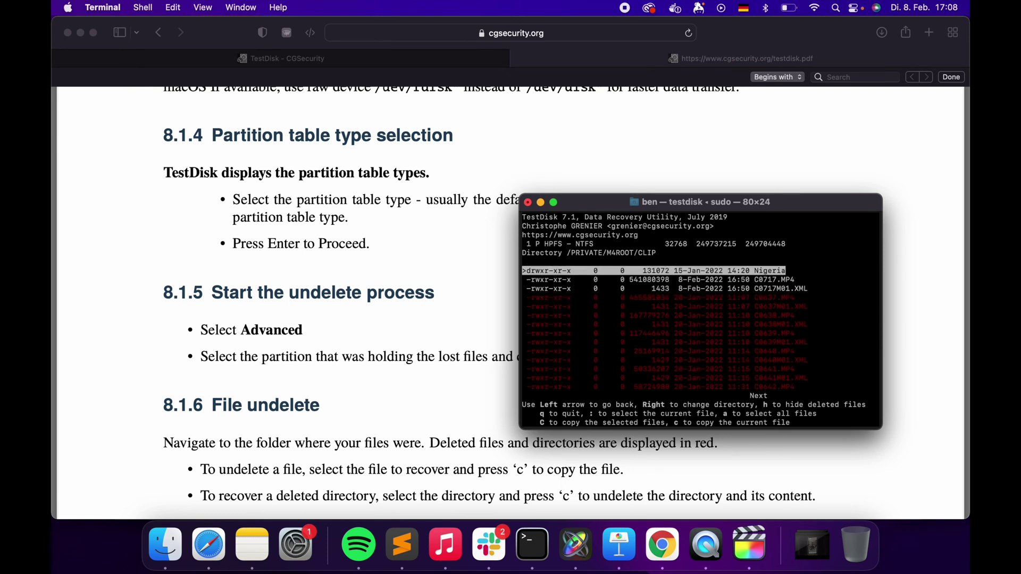
pyautogui.press('Down')
pyautogui.press('Down')
pyautogui.press('Down')
pyautogui.press('Down')
pyautogui.press('Down')
pyautogui.press('Down')
pyautogui.press('Down')
pyautogui.press('Down')
pyautogui.press('Down')
pyautogui.press('Down')
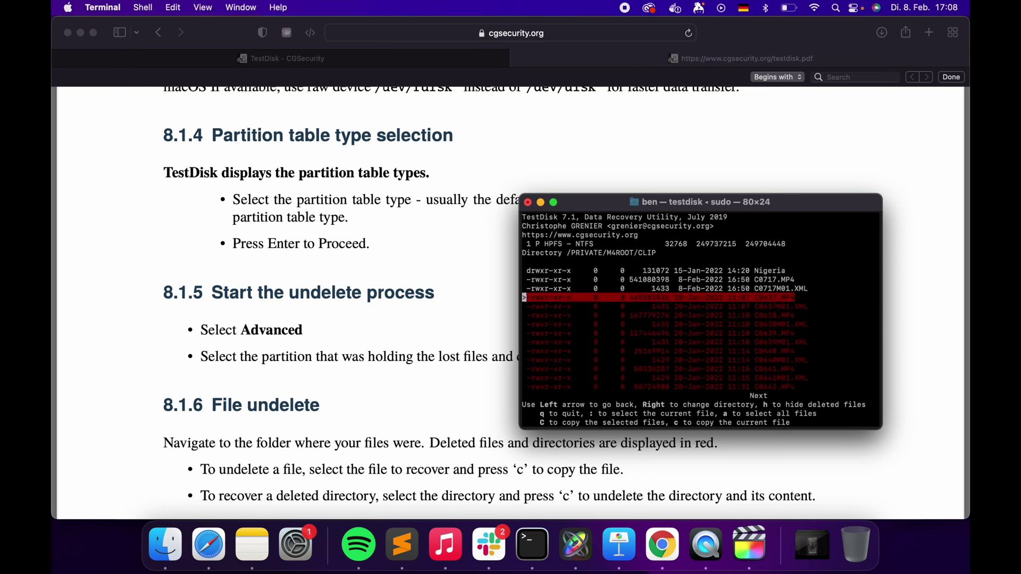
pyautogui.press('Down')
pyautogui.press('Down')
pyautogui.press('Down')
pyautogui.press('Down')
pyautogui.press('Down')
pyautogui.press('Down')
pyautogui.press('Down')
pyautogui.press('Down')
pyautogui.press('Down')
pyautogui.press('Down')
pyautogui.press('Down')
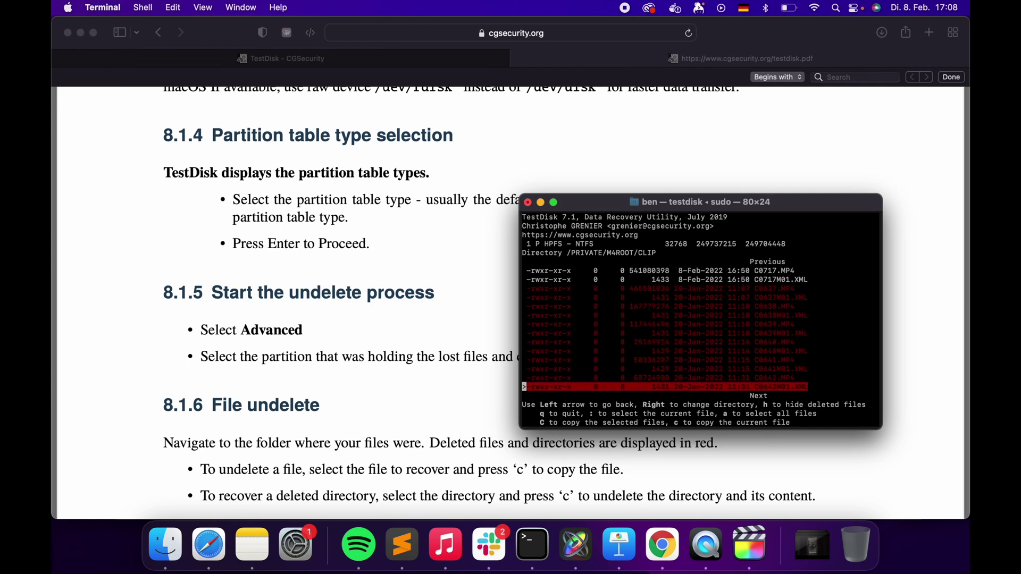
pyautogui.press('Down')
pyautogui.press('Down')
pyautogui.press('Down')
pyautogui.press('Down')
pyautogui.press('Down')
pyautogui.press('Down')
pyautogui.press('Down')
pyautogui.press('Down')
pyautogui.press('Down')
pyautogui.press('Down')
pyautogui.press('Down')
pyautogui.press('Down')
pyautogui.press('Down')
pyautogui.press('Down')
pyautogui.press('Down')
pyautogui.press('Down')
pyautogui.press('Down')
pyautogui.press('Down')
pyautogui.press('Down')
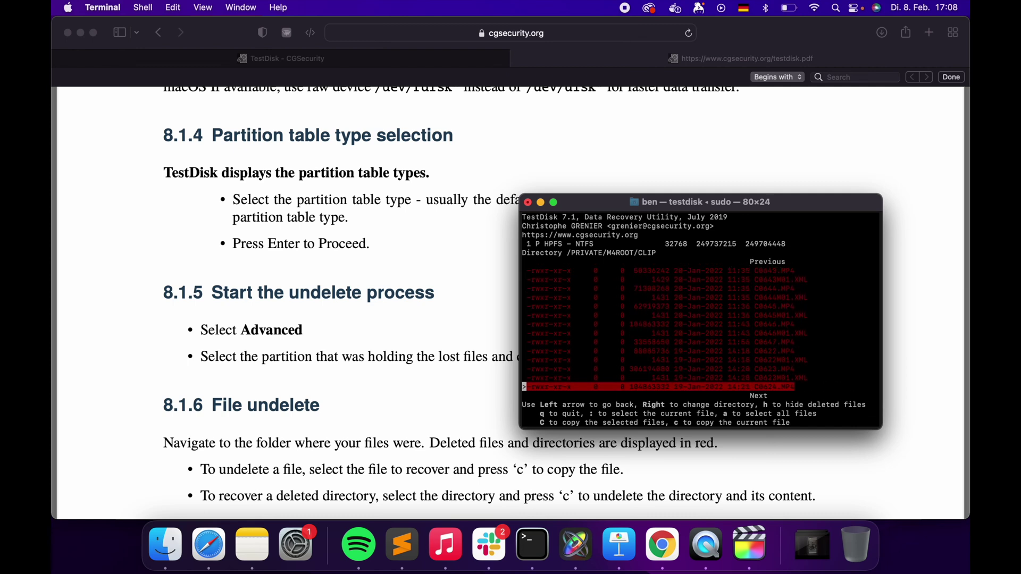
pyautogui.press('Down')
pyautogui.press('Down')
pyautogui.press('Down')
pyautogui.press('Down')
pyautogui.press('Down')
pyautogui.press('Down')
pyautogui.press('Down')
pyautogui.press('Down')
pyautogui.press('Down')
pyautogui.press('Down')
pyautogui.press('Down')
pyautogui.press('Down')
pyautogui.press('Down')
pyautogui.press('Down')
pyautogui.press('Down')
pyautogui.press('Down')
pyautogui.press('Down')
pyautogui.press('Down')
pyautogui.press('Down')
pyautogui.press('Down')
pyautogui.press('Down')
pyautogui.press('Down')
pyautogui.press('Down')
pyautogui.press('Down')
pyautogui.press('Down')
pyautogui.press('Down')
pyautogui.press('Down')
pyautogui.press('Down')
pyautogui.press('Down')
pyautogui.press('Down')
pyautogui.press('Down')
pyautogui.press('Down')
pyautogui.press('Down')
pyautogui.press('Down')
pyautogui.press('Down')
pyautogui.press('Down')
pyautogui.press('Down')
pyautogui.press('Down')
pyautogui.press('Down')
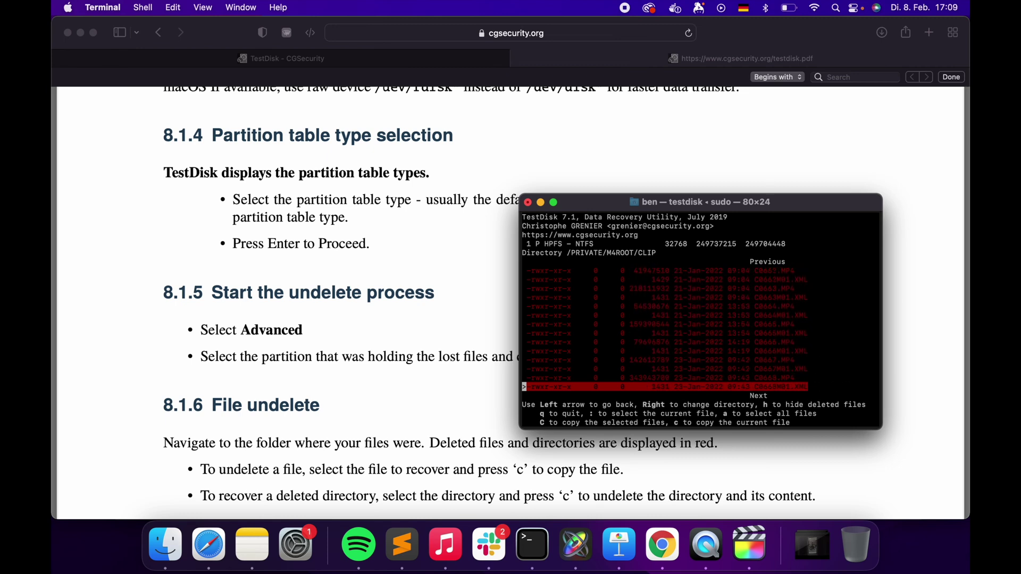
pyautogui.press('Down')
pyautogui.press('Down')
pyautogui.press('Down')
pyautogui.press('Down')
pyautogui.press('Down')
pyautogui.press('Down')
pyautogui.press('Down')
pyautogui.press('Down')
pyautogui.press('Down')
pyautogui.press('Down')
pyautogui.press('Down')
pyautogui.press('Down')
pyautogui.press('Down')
pyautogui.press('Down')
pyautogui.press('Down')
pyautogui.press('Down')
pyautogui.press('Down')
pyautogui.press('Down')
pyautogui.press('Down')
pyautogui.press('Down')
pyautogui.press('Down')
pyautogui.press('Down')
pyautogui.press('Down')
pyautogui.press('Down')
pyautogui.press('Down')
pyautogui.press('Down')
pyautogui.press('Down')
pyautogui.press('Down')
pyautogui.press('Down')
pyautogui.press('Down')
pyautogui.press('Down')
pyautogui.press('Down')
pyautogui.press('Down')
pyautogui.press('Down')
pyautogui.press('Down')
pyautogui.press('Down')
pyautogui.press('Down')
pyautogui.press('Down')
pyautogui.press('Down')
pyautogui.press('Down')
pyautogui.press('Down')
# - Mark the deleted C0713.MP4 and C0712.MP4 for recovery and copy them
pyautogui.press('Up')
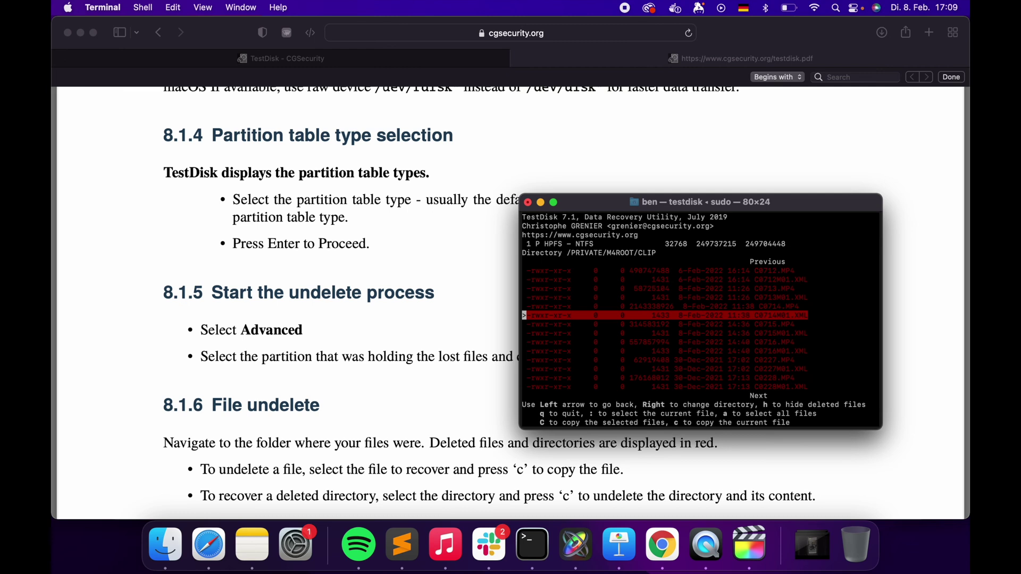
pyautogui.press('Up')
pyautogui.press('Up')
pyautogui.press('Up')
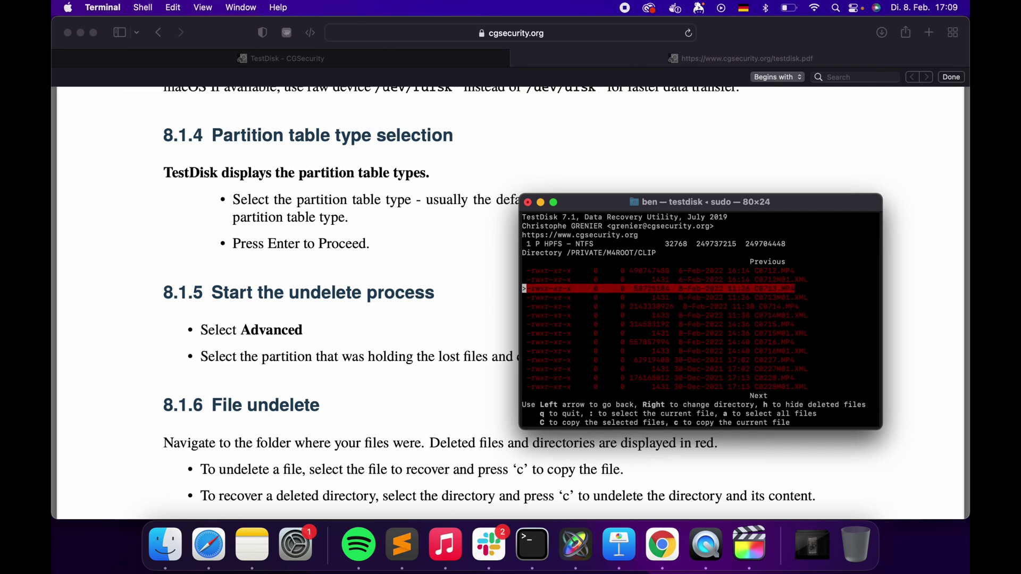
pyautogui.press(':')
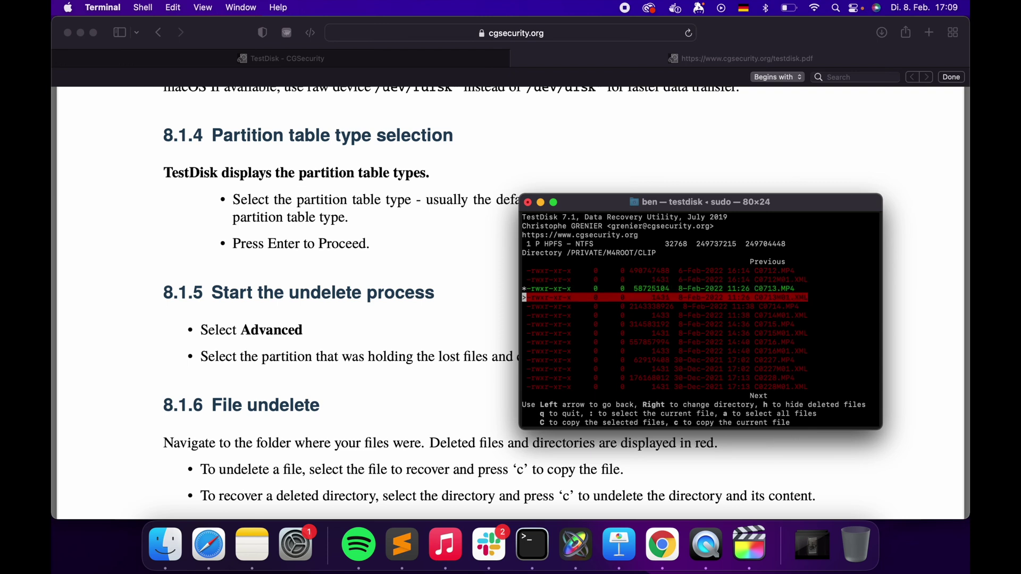
pyautogui.press('Up')
pyautogui.press('Up')
pyautogui.press('Up')
pyautogui.press(':')
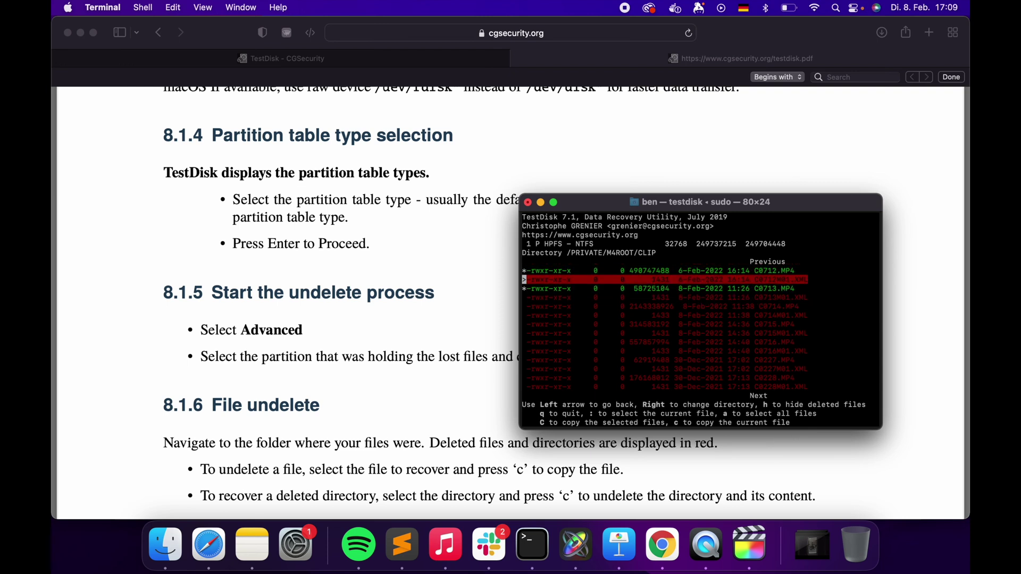
pyautogui.press('Up')
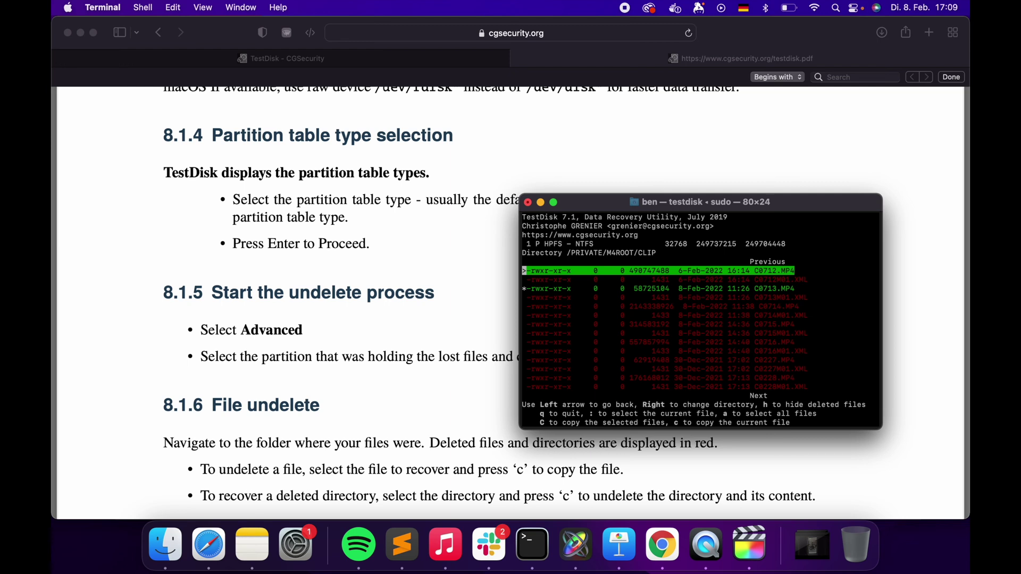
pyautogui.hotkey('shift', 'c')
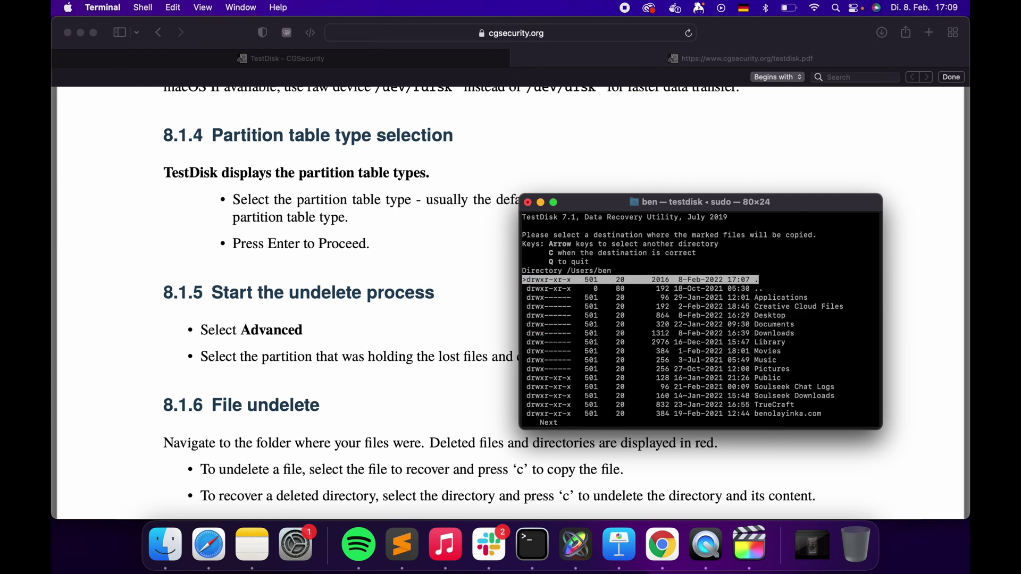
# - Copy both marked clips into Documents, allowing Terminal access, for 2 ok, 0 failed
pyautogui.press('Down')
pyautogui.press('Down')
pyautogui.press('Down')
pyautogui.press('Down')
pyautogui.press('Down')
pyautogui.press('Down')
pyautogui.press('Up')
pyautogui.press('Up')
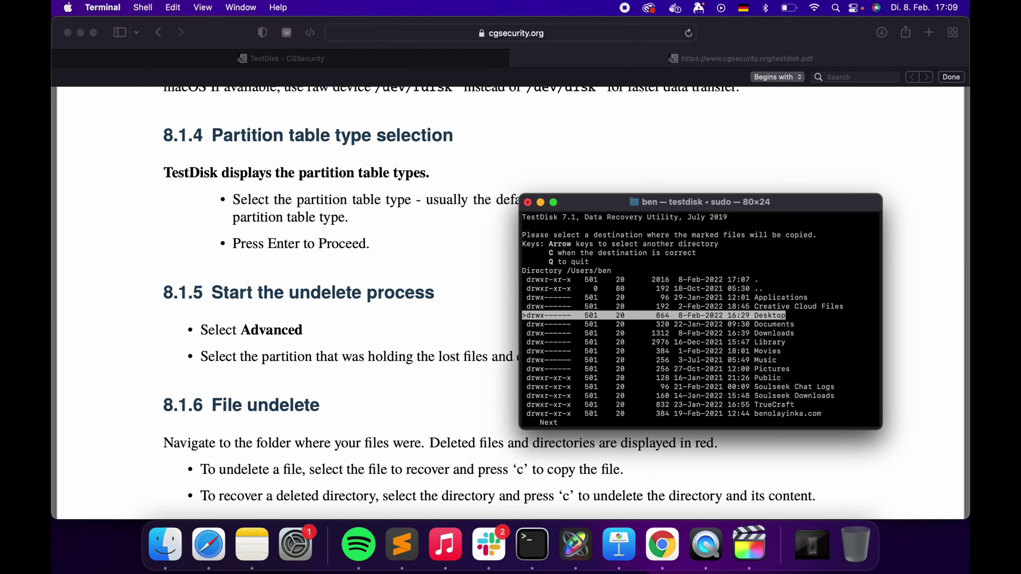
pyautogui.press('Down')
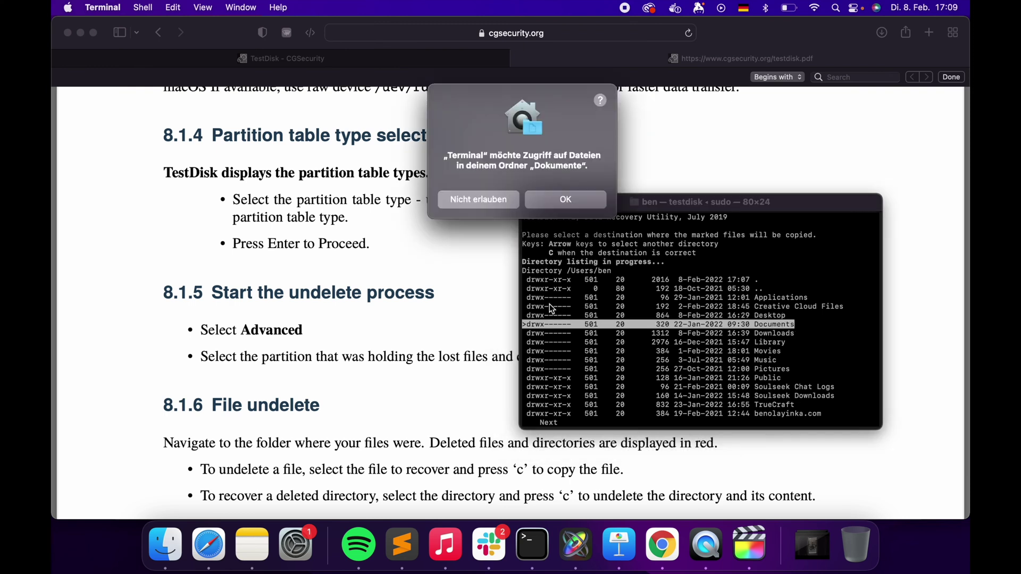
pyautogui.click(574, 201)
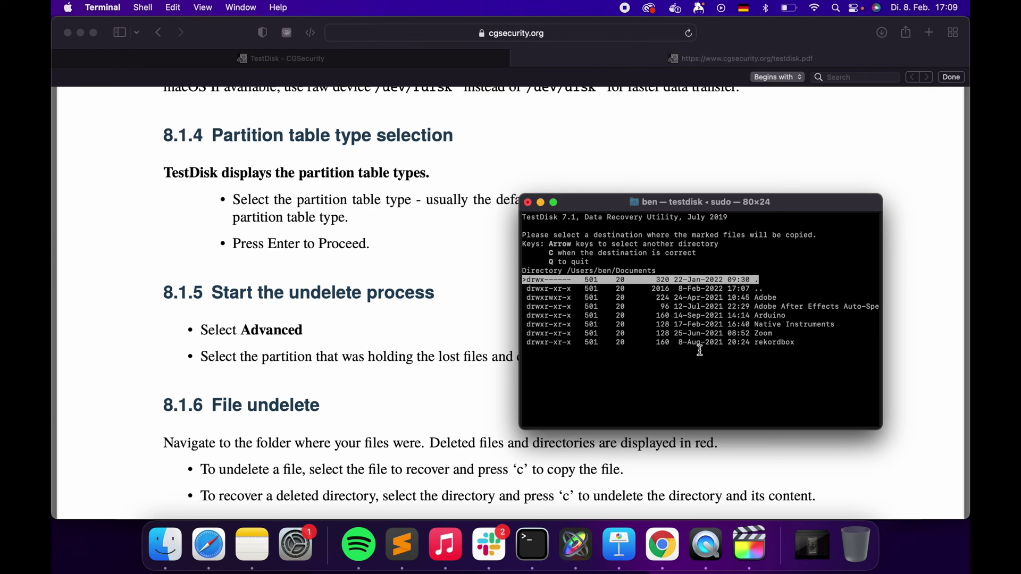
pyautogui.press('c')
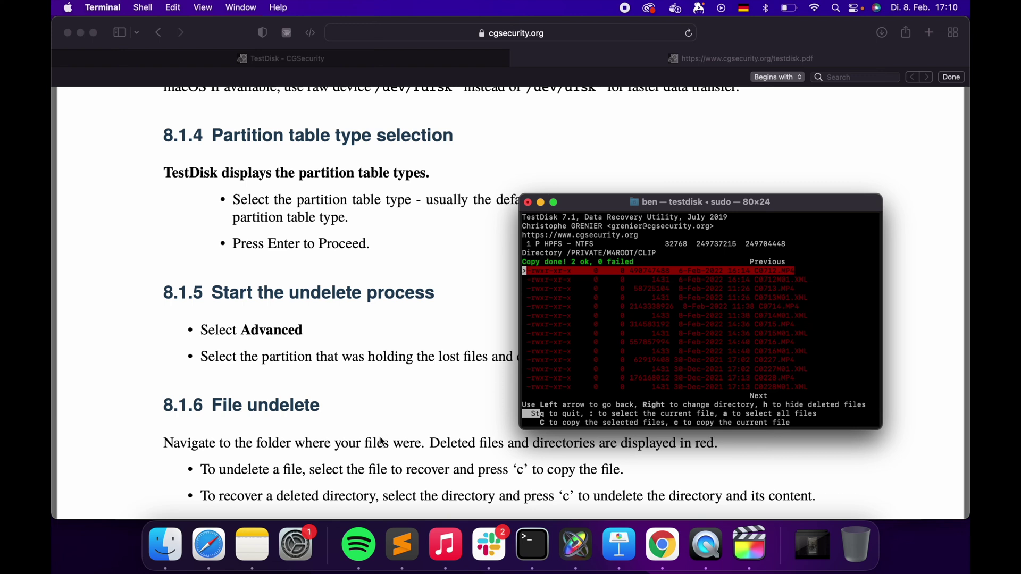
# - Open Documents > PRIVATE > M4ROOT > CLIP in Finder and preview recovered C0712.MP4 and C0713.MP4
pyautogui.click(166, 529)
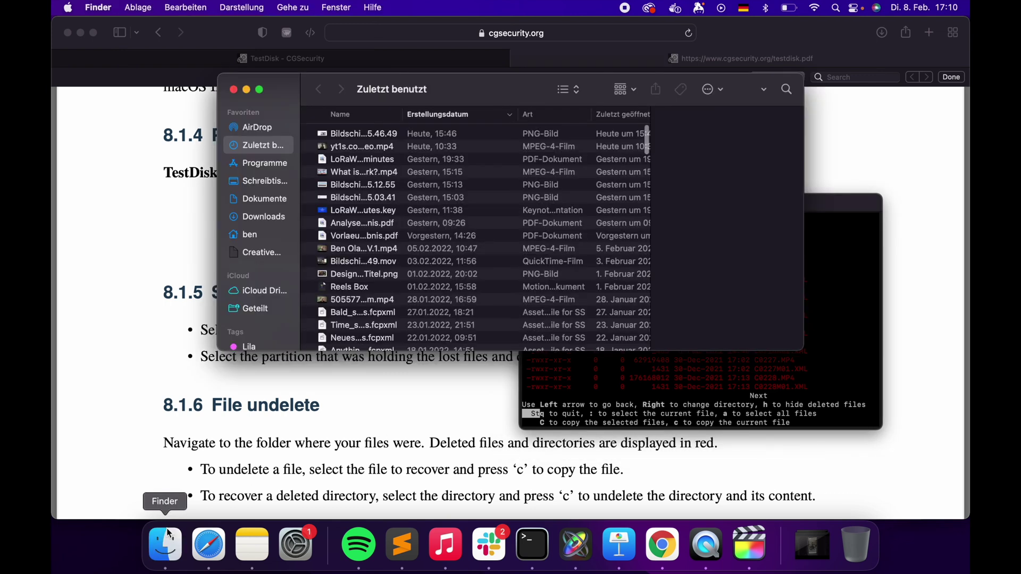
pyautogui.click(268, 200)
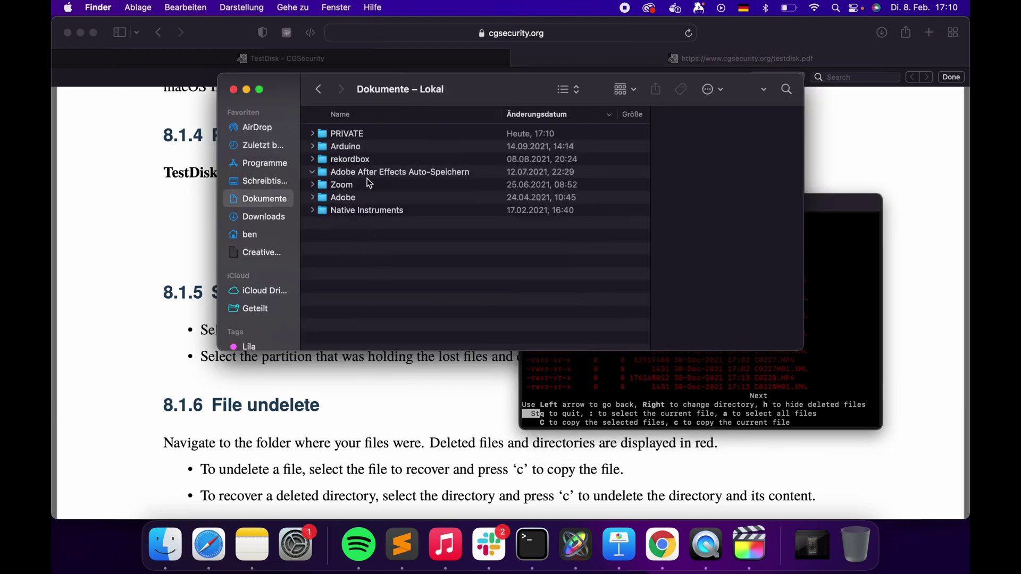
pyautogui.doubleClick(350, 133)
pyautogui.doubleClick(350, 133)
pyautogui.doubleClick(348, 134)
pyautogui.press('super+a')
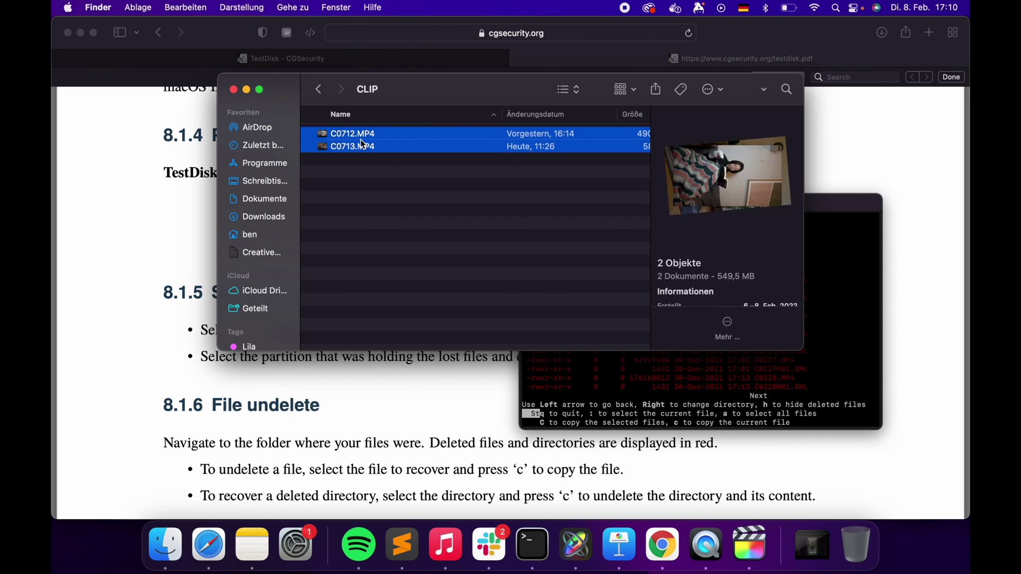
pyautogui.press('space')
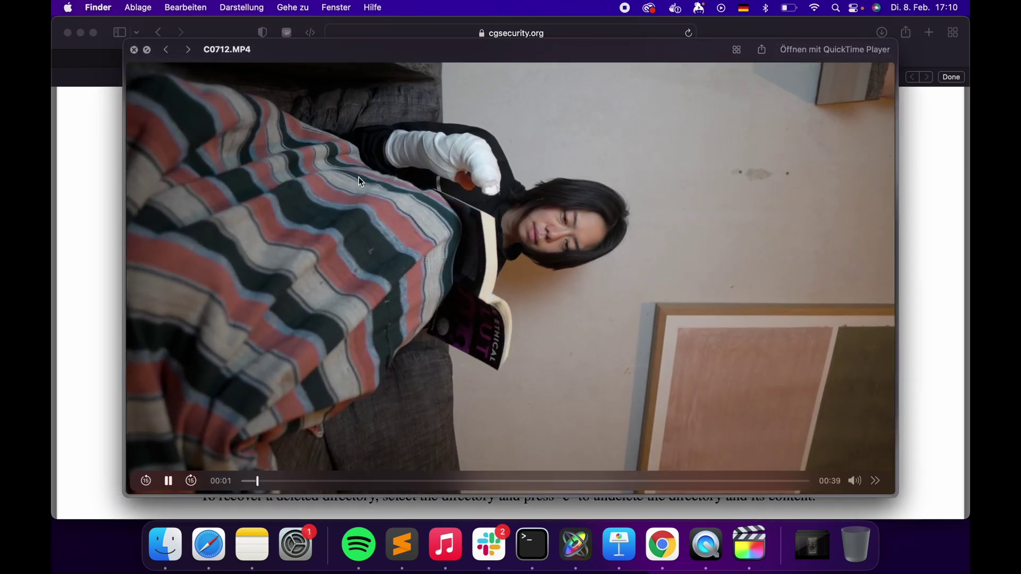